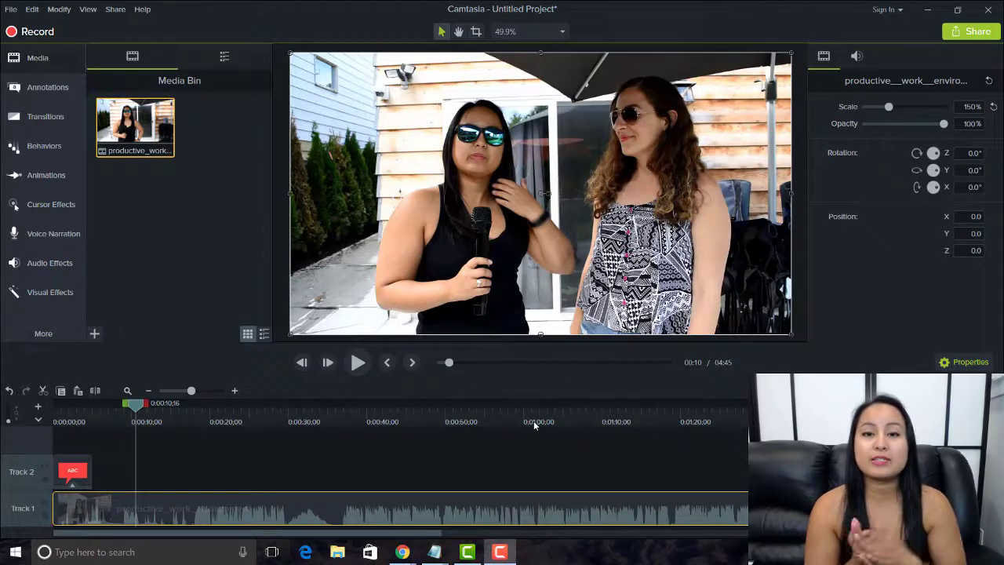
- Play the interview from about 0:11 and pause at 0:17 to mark the first cut
click(142, 422)
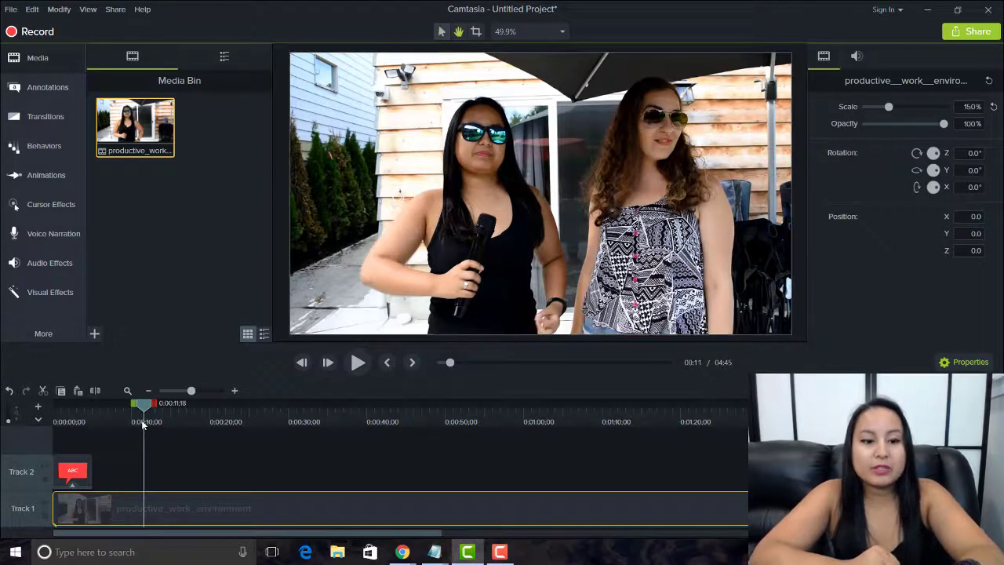
key(space)
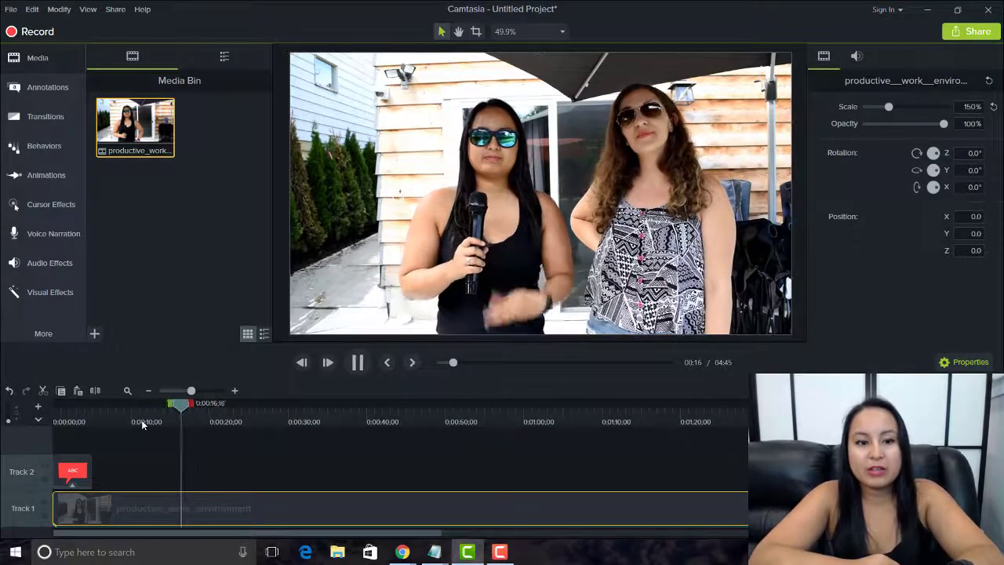
key(space)
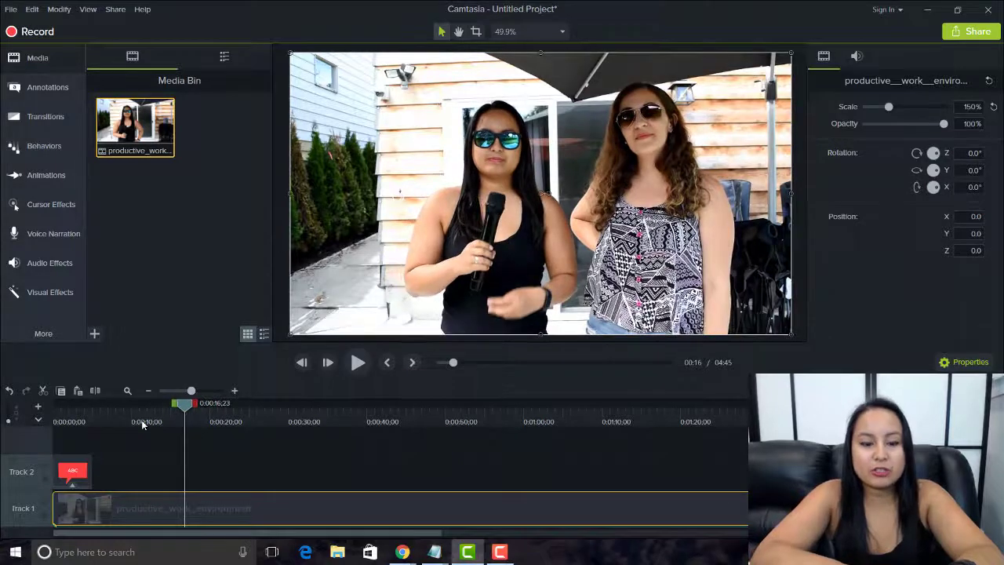
click(357, 367)
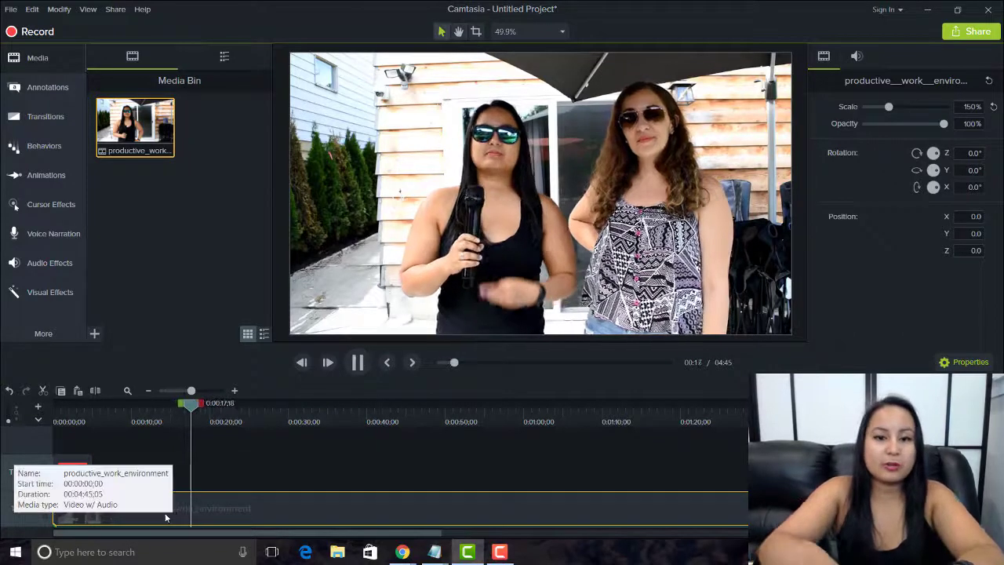
key(space)
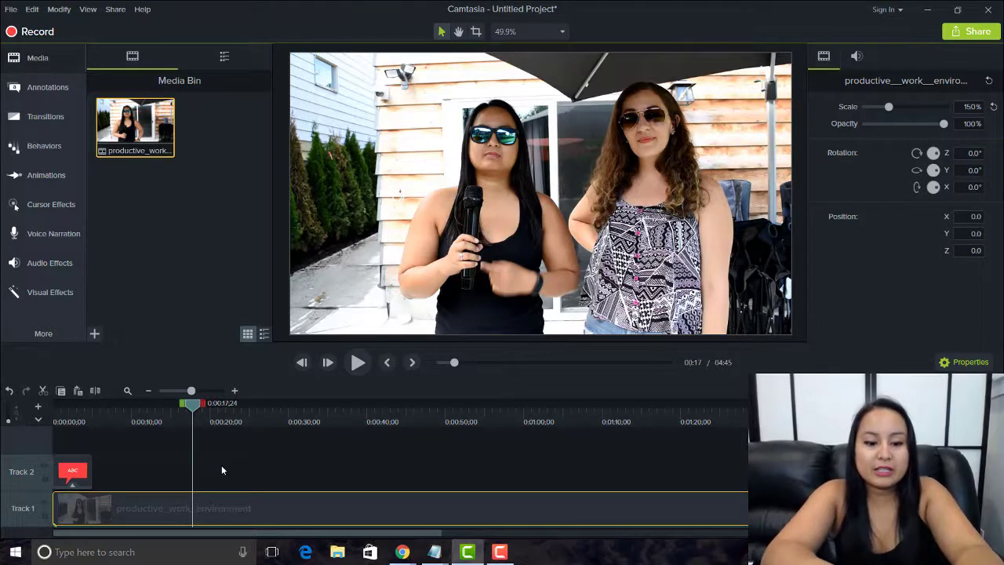
- Split the Track 1 interview clip at 0:17 and 0:36, then select the middle piece
key(s)
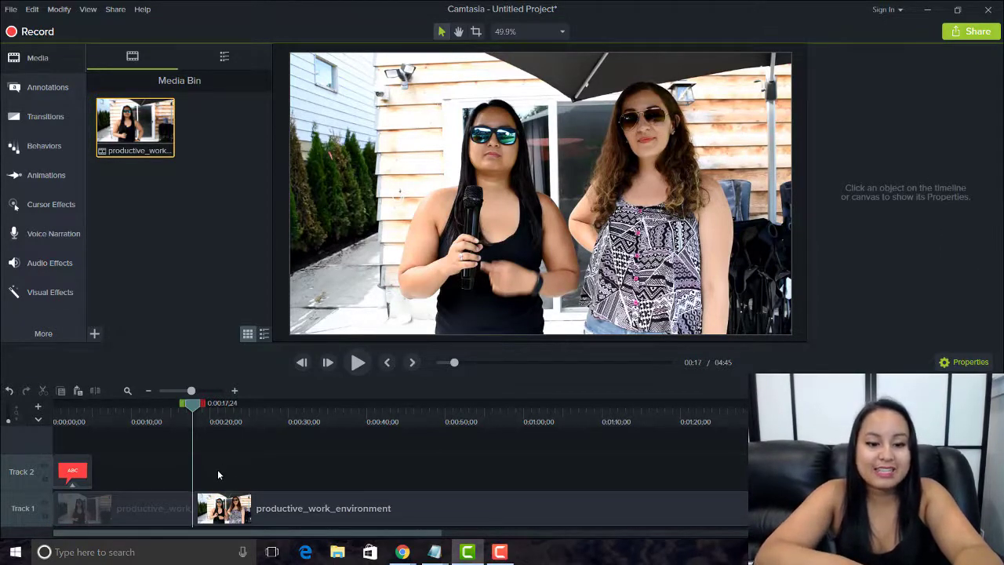
click(214, 501)
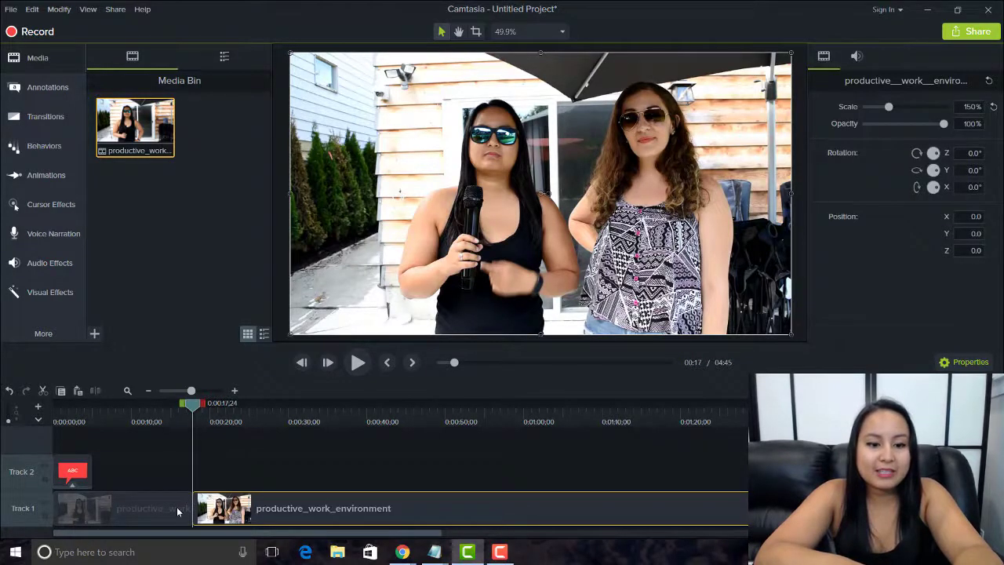
click(339, 415)
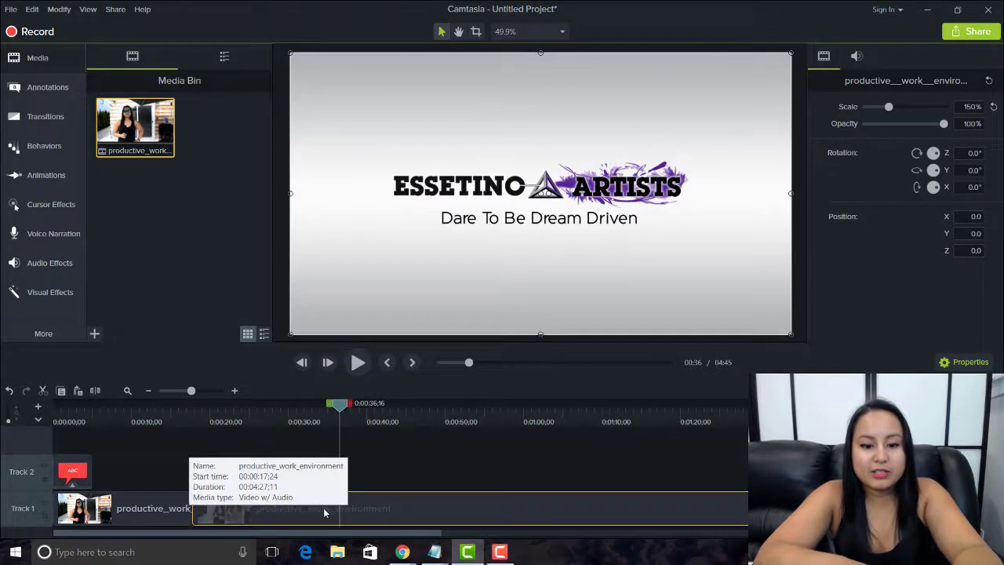
key(s)
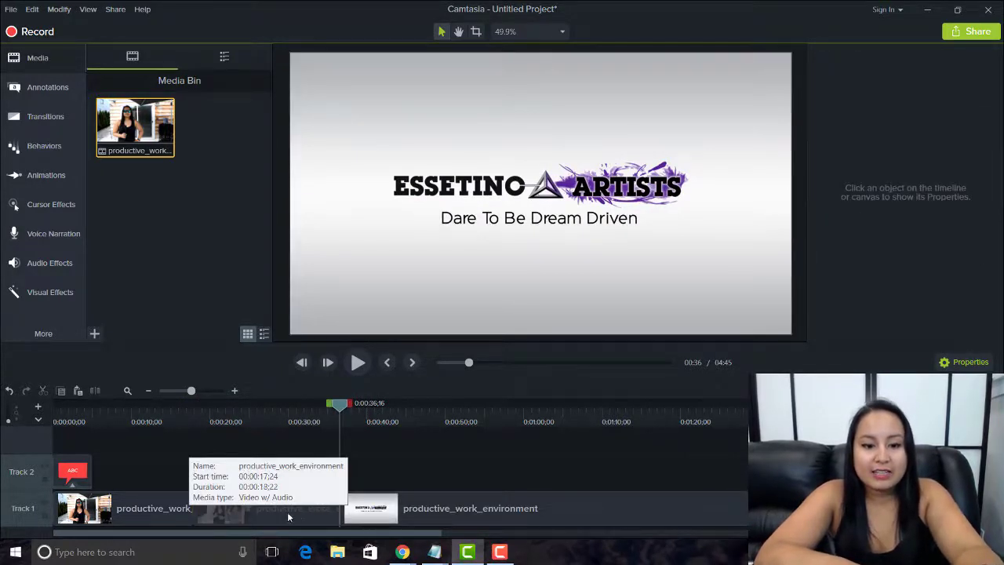
click(286, 512)
click(354, 514)
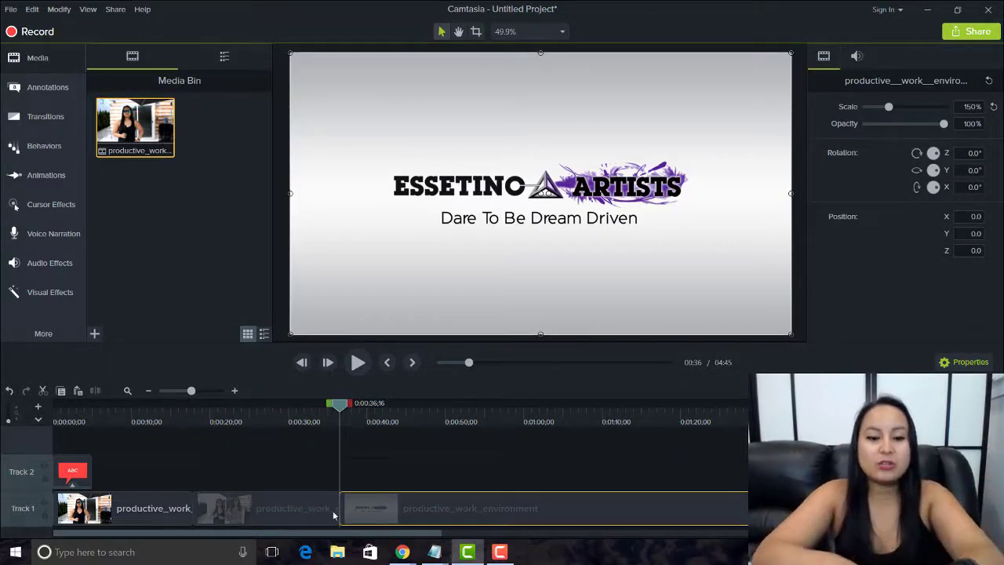
click(307, 507)
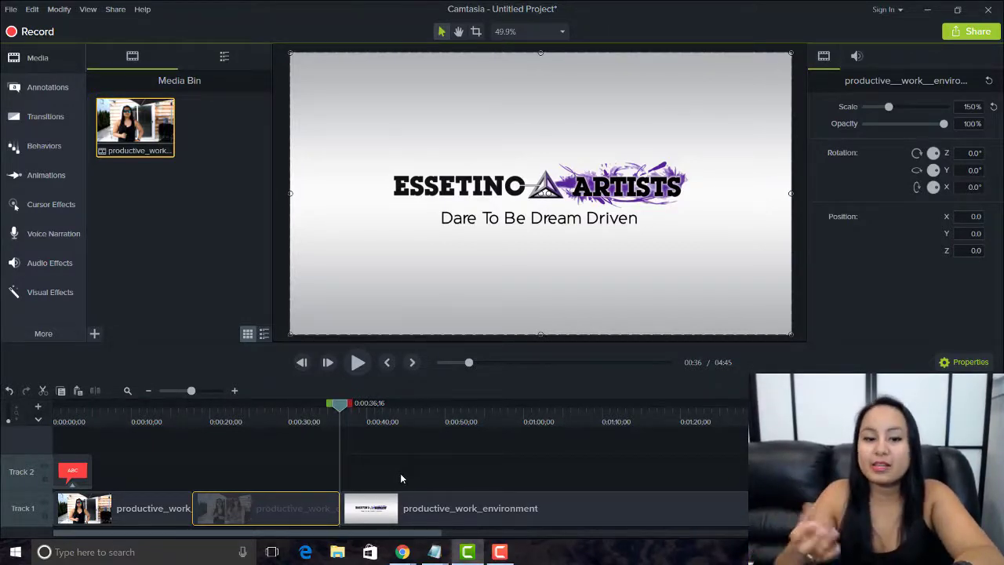
- Replace the Track 2 speech-bubble callout's ABC text with 'Hello!' at the video start
click(63, 476)
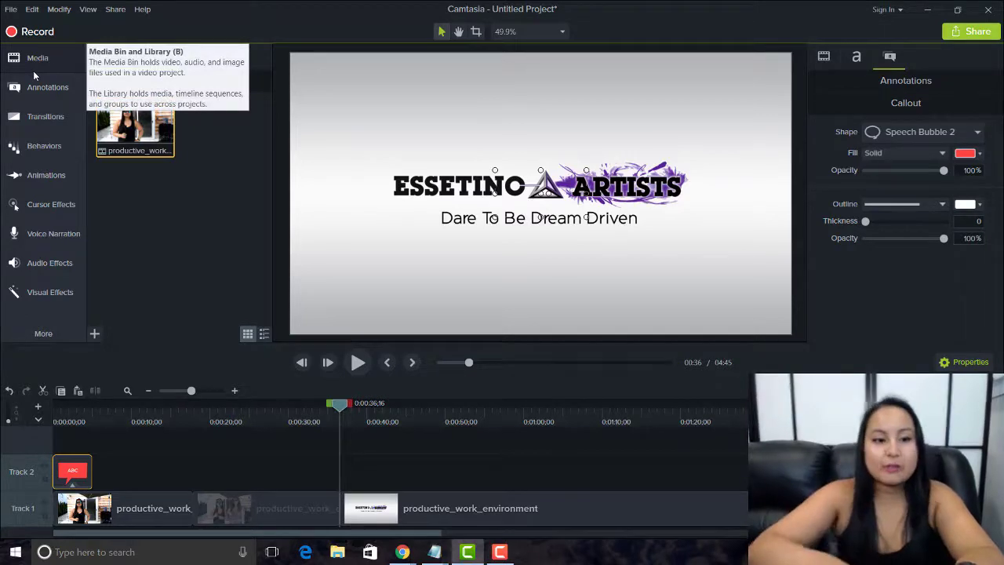
click(60, 422)
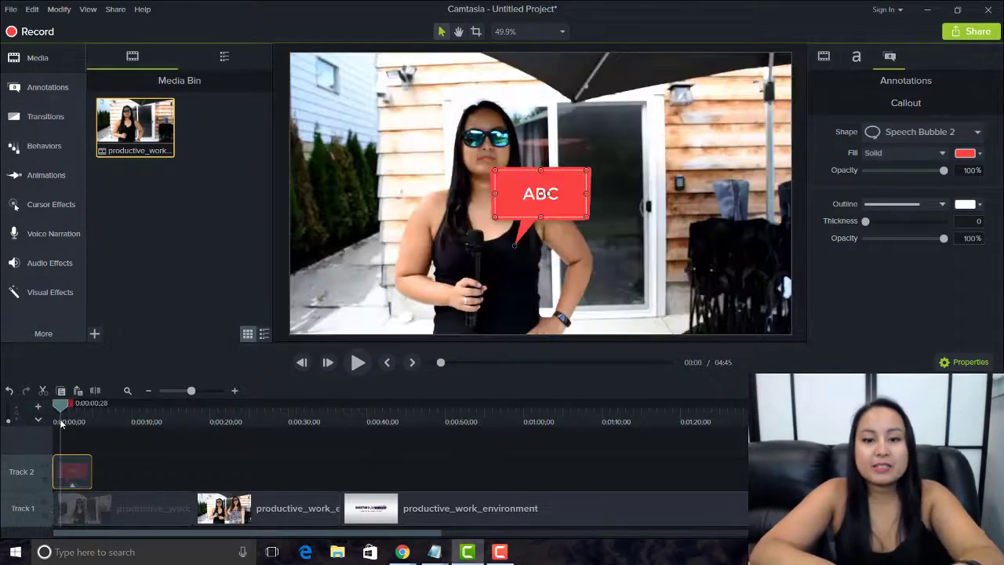
double_click(529, 197)
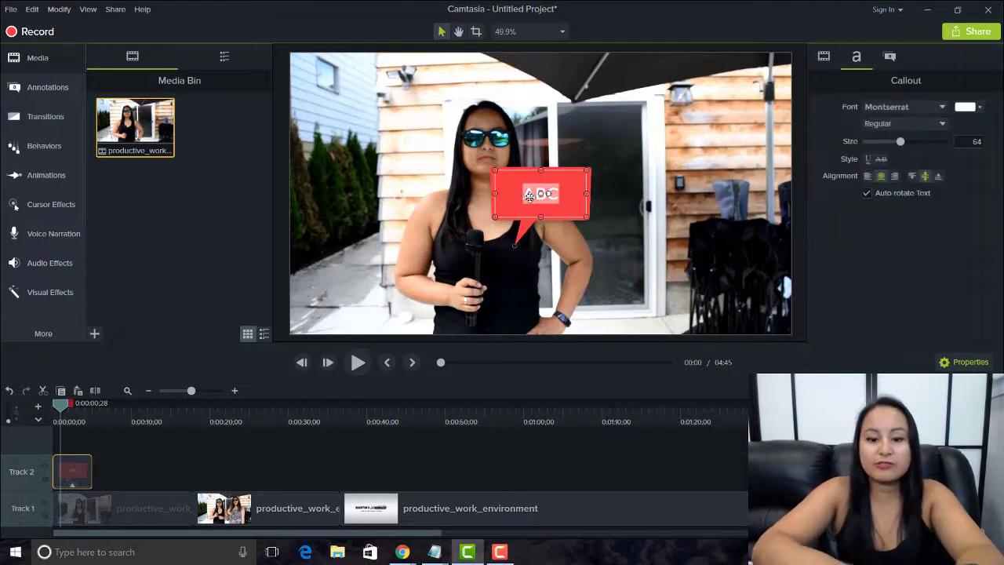
text(Hello!)
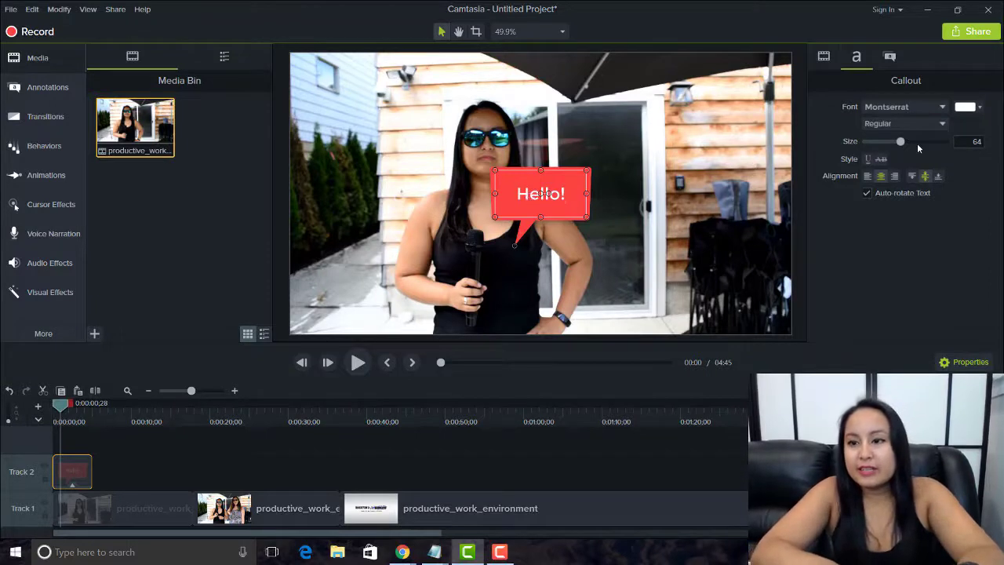
- Change the Hello! callout's fill from red to light purple #A24BD4
click(886, 59)
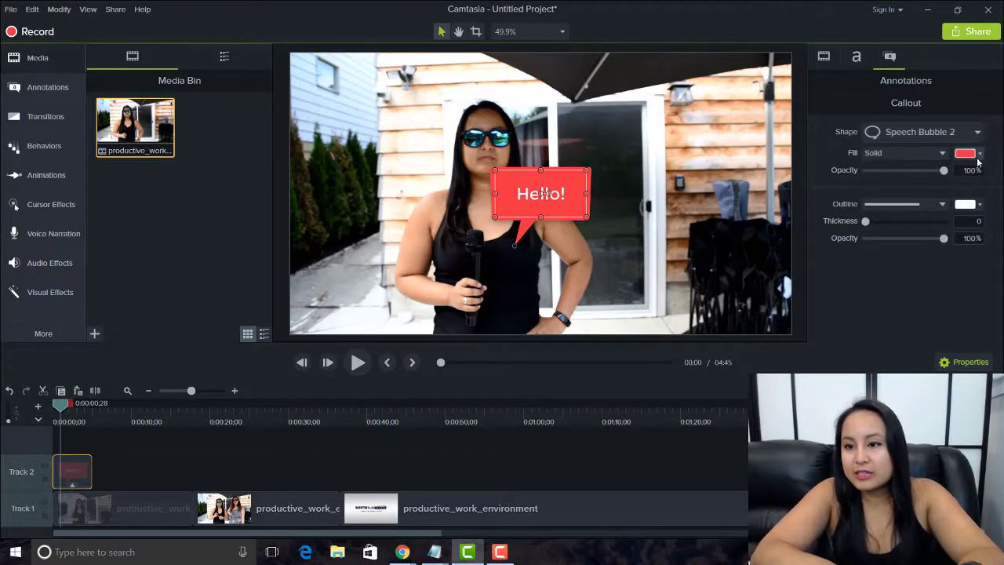
click(978, 154)
click(920, 179)
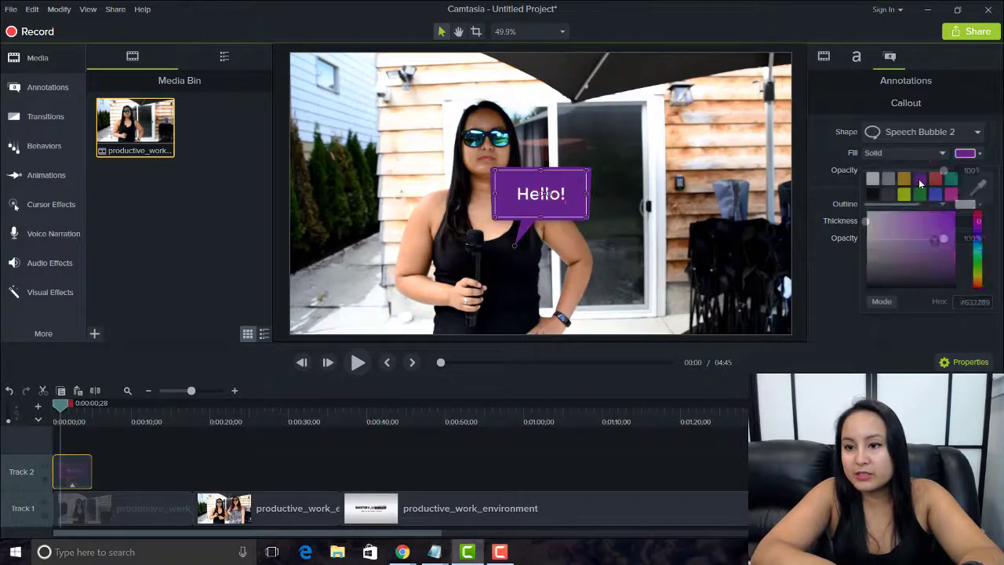
click(978, 154)
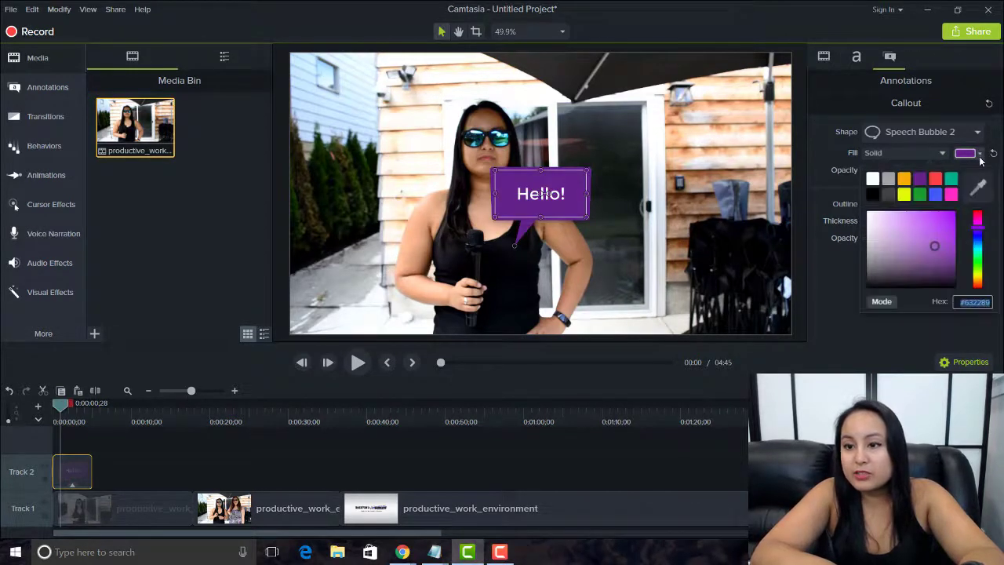
click(926, 226)
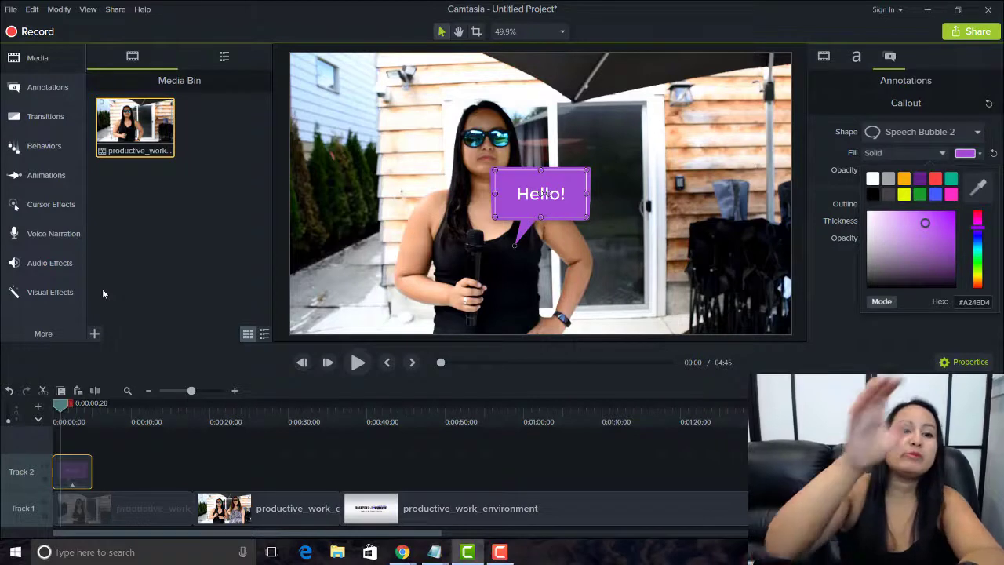
- Paste copies of the Hello! callout onto Track 2 at about 0:11 and 0:26
click(35, 88)
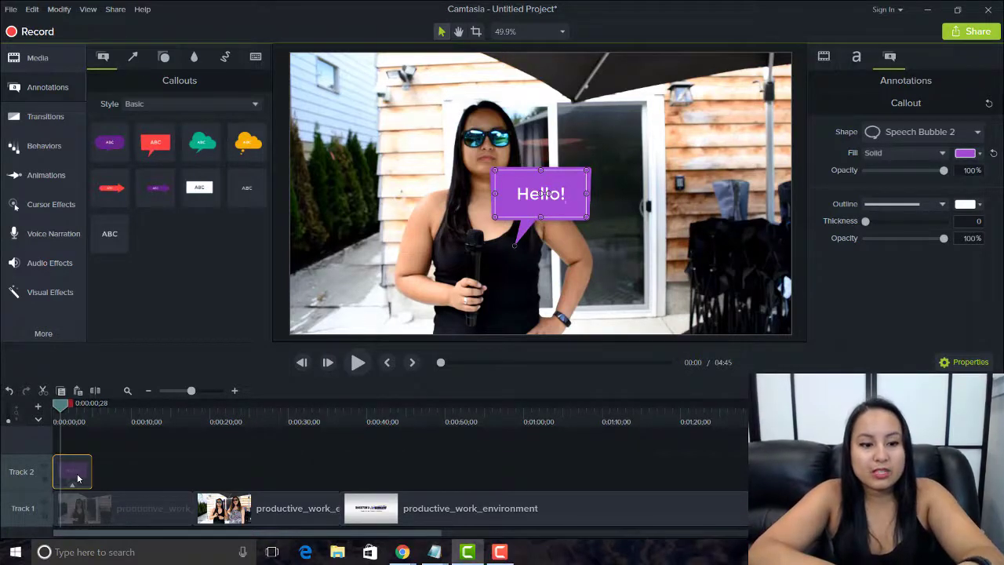
click(144, 411)
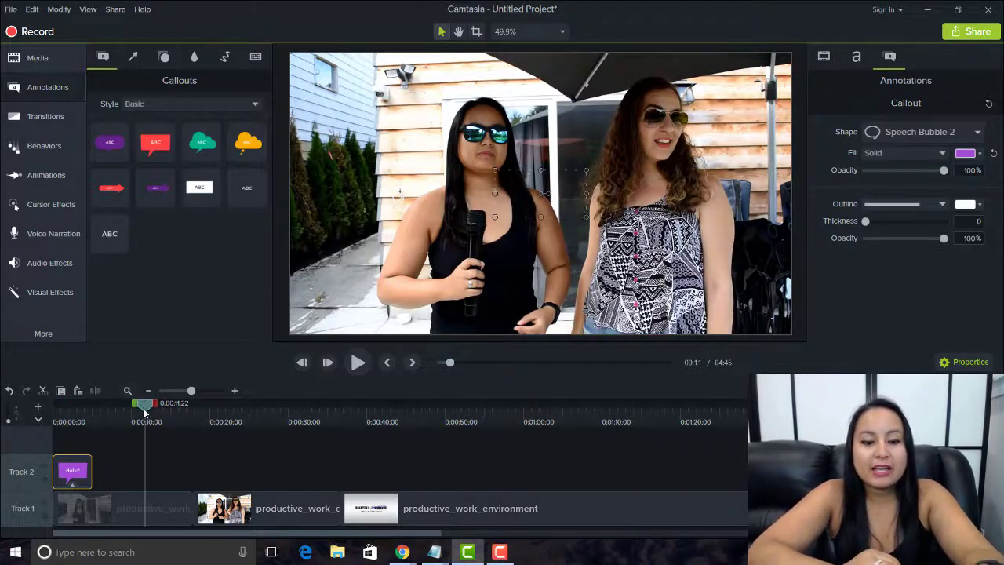
key(ctrl+v)
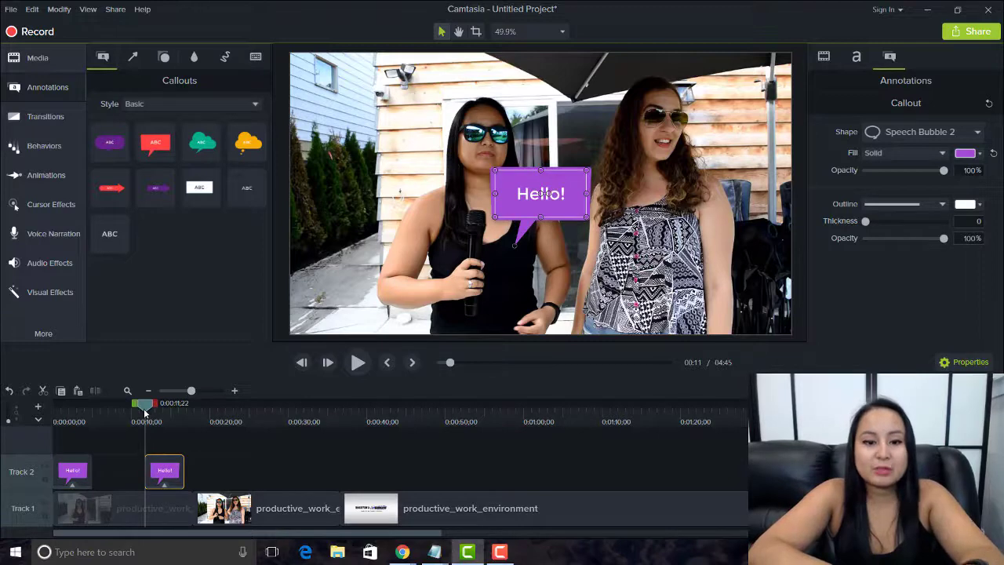
click(260, 413)
key(ctrl+v)
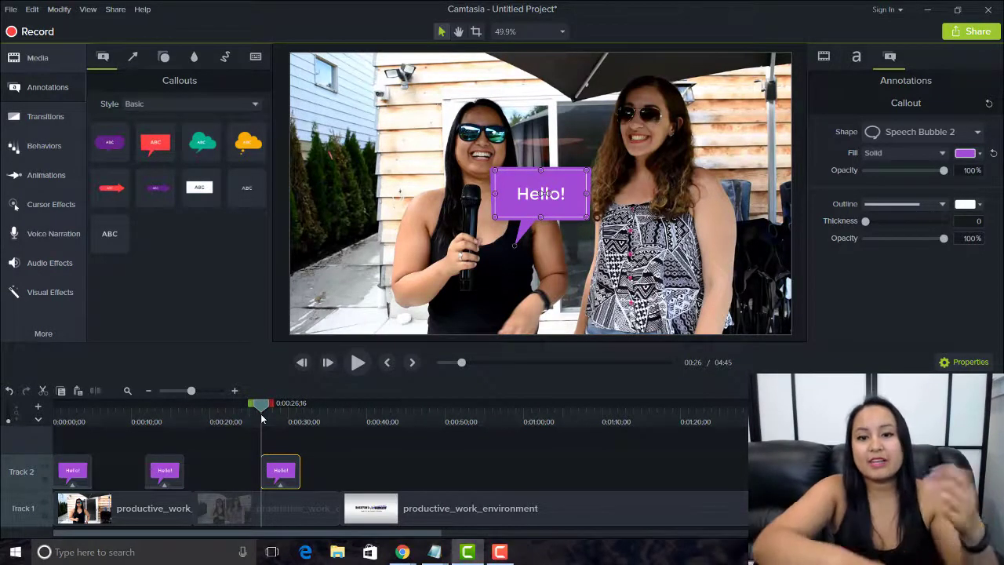
- Edit the third callout at 0:26 so its text reads 'Bye!'
double_click(526, 193)
text(BYE)
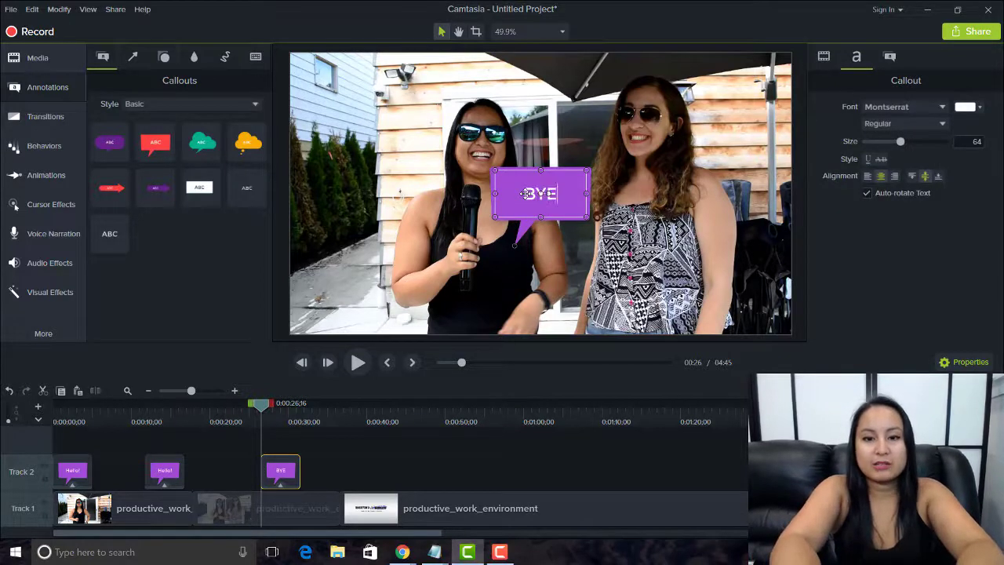
key(BackSpace)
key(BackSpace)
text(ye!)
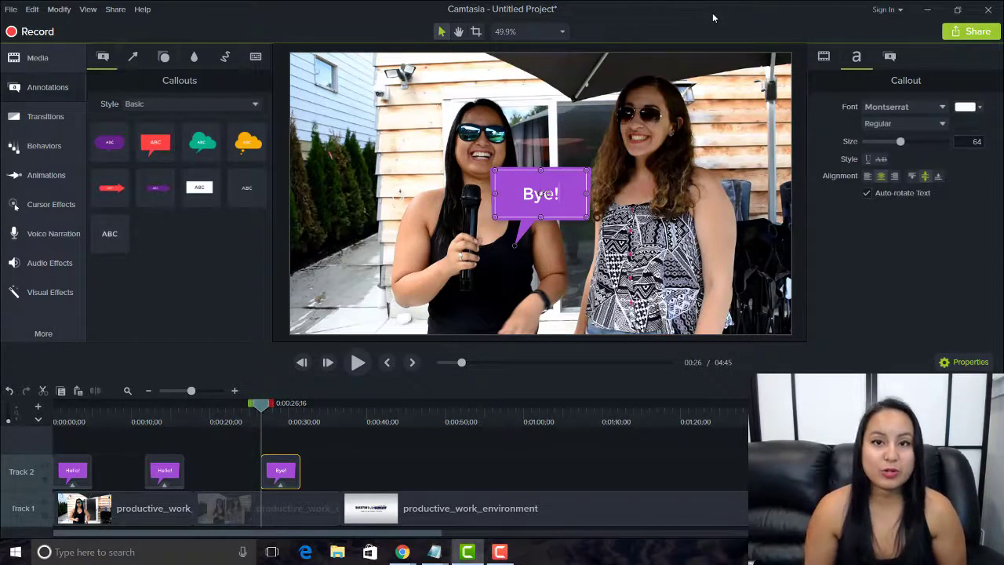
- Delete the Bye! callout at 0:26 and show the media bin
right_click(290, 477)
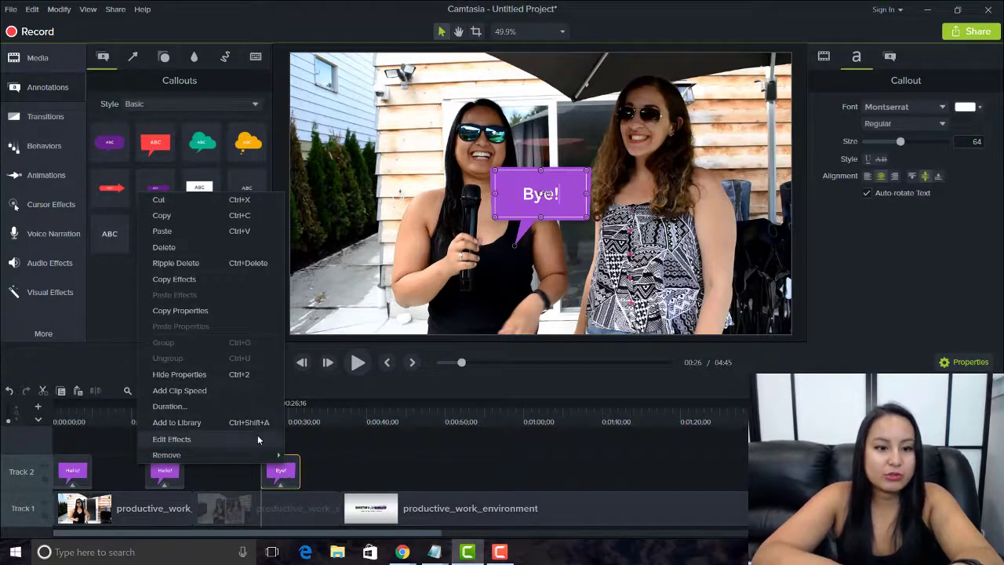
click(350, 477)
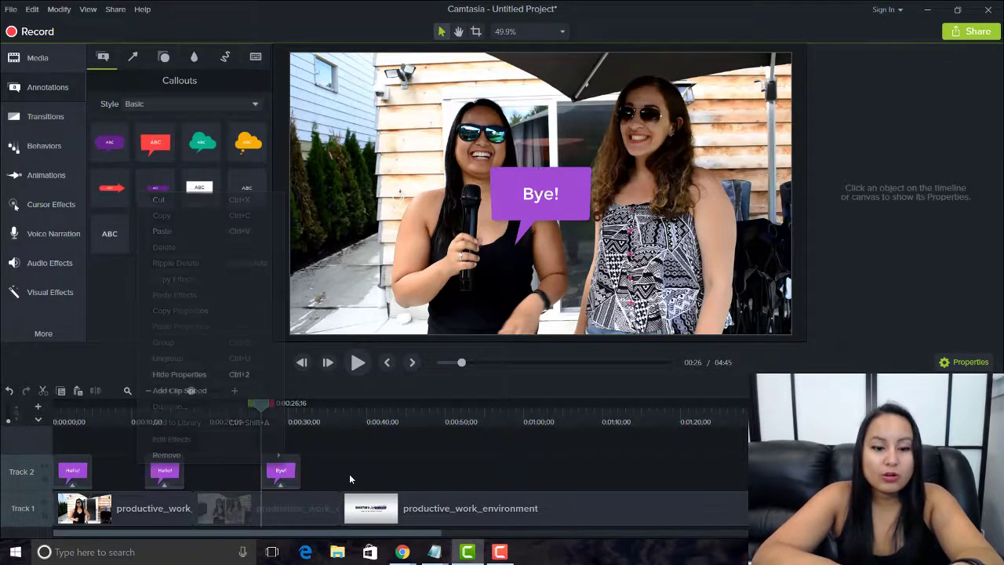
click(275, 470)
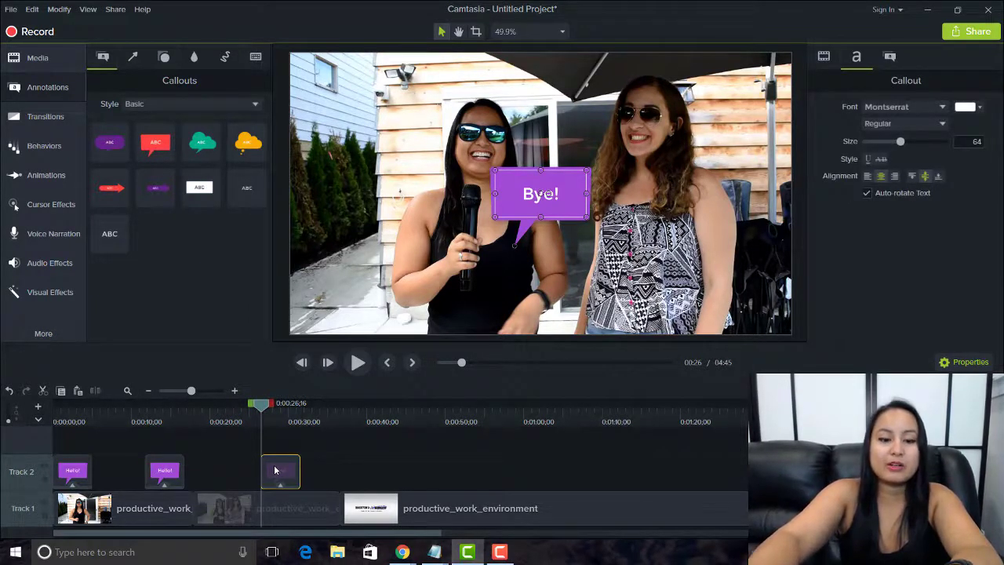
key(Delete)
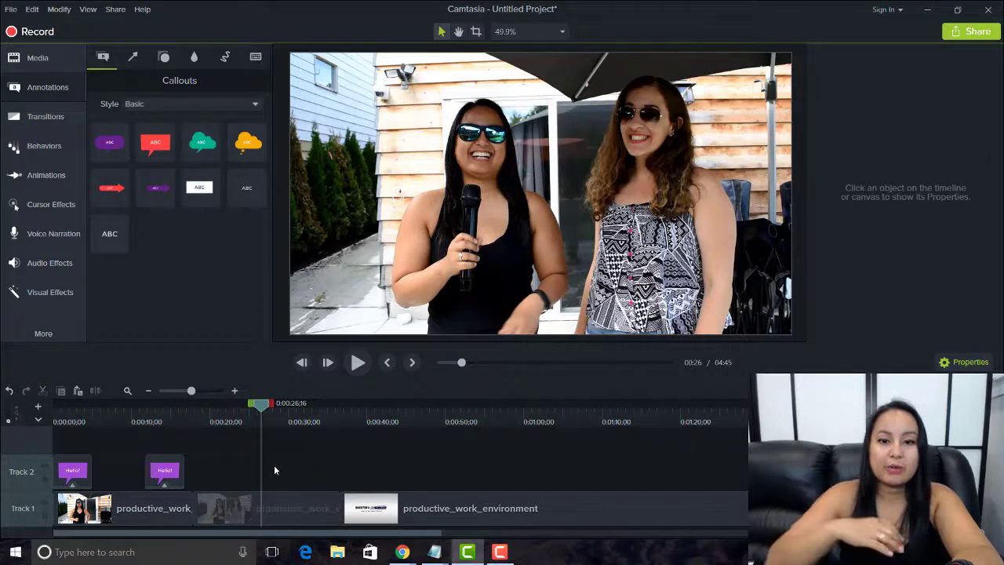
key(ctrl+1)
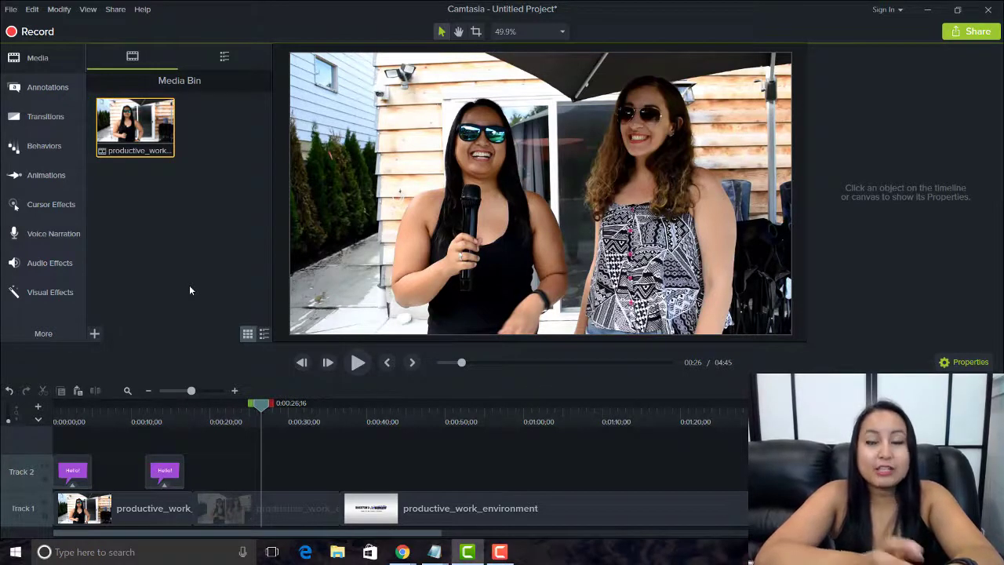
- Remove the Hello! callout near 0:11, keeping only the purple one at the start
click(160, 467)
key(Delete)
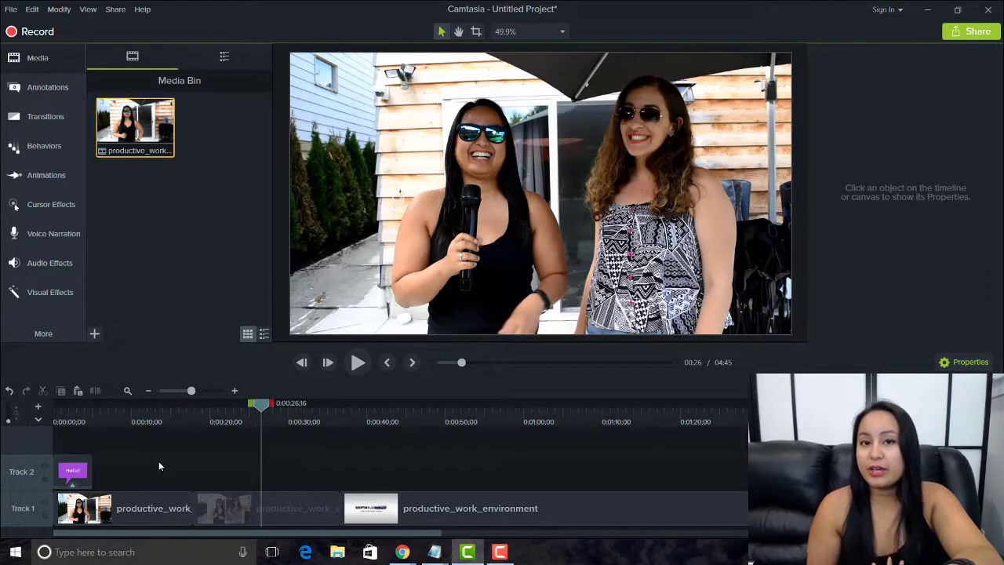
key(ctrl+z)
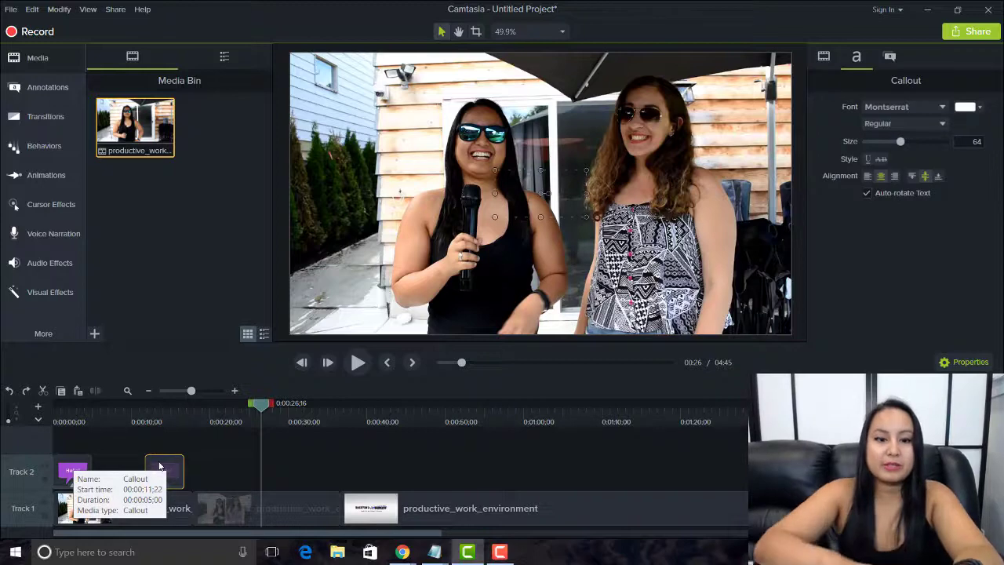
click(199, 423)
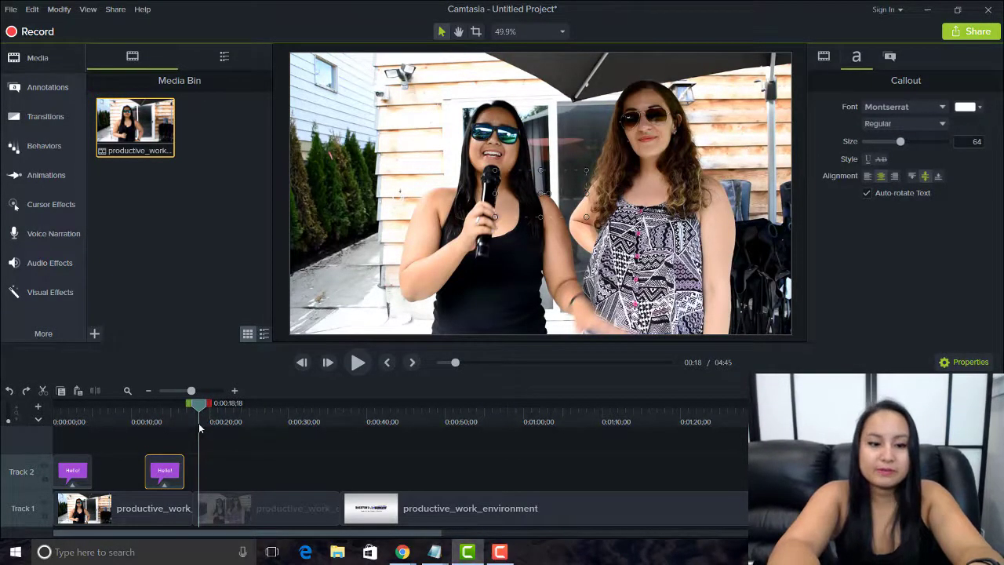
key(Delete)
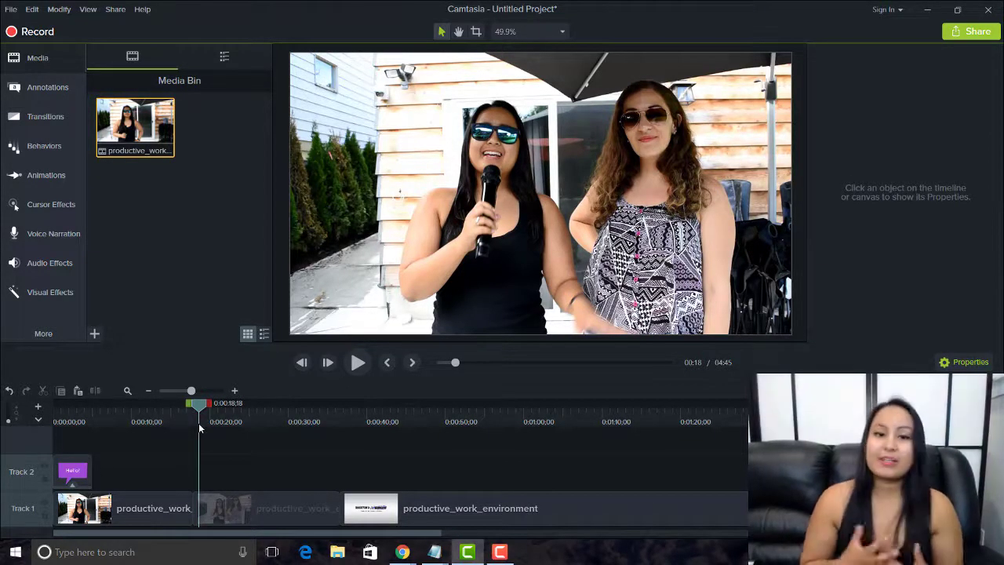
click(394, 254)
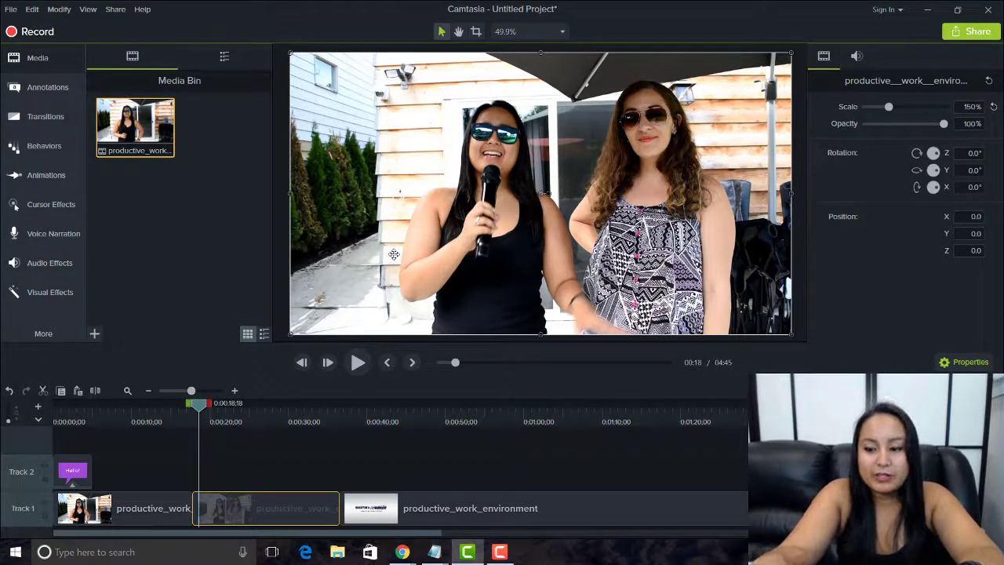
drag(393, 254, 405, 224)
click(227, 418)
click(227, 419)
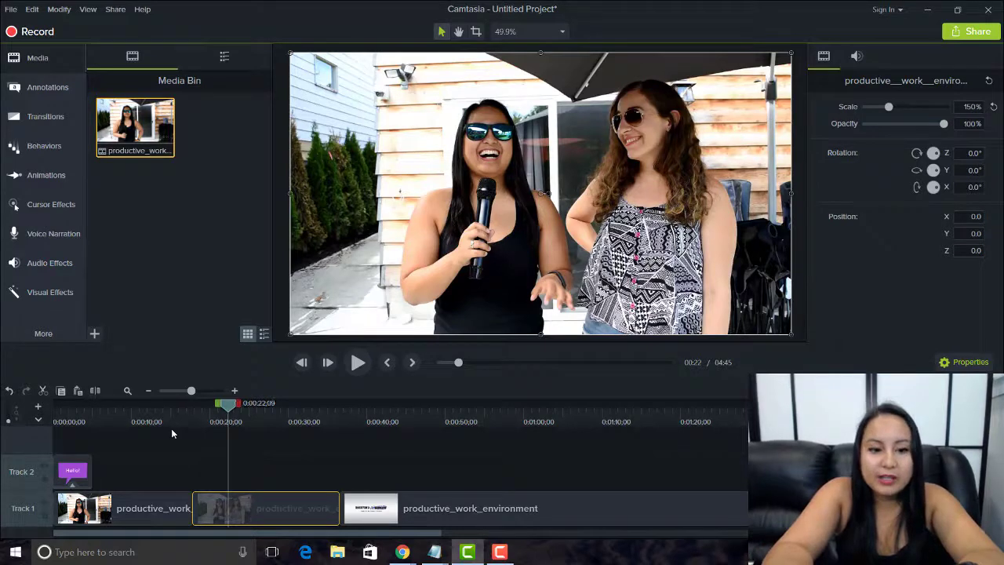
key(space)
key(space)
key(space)
key(space)
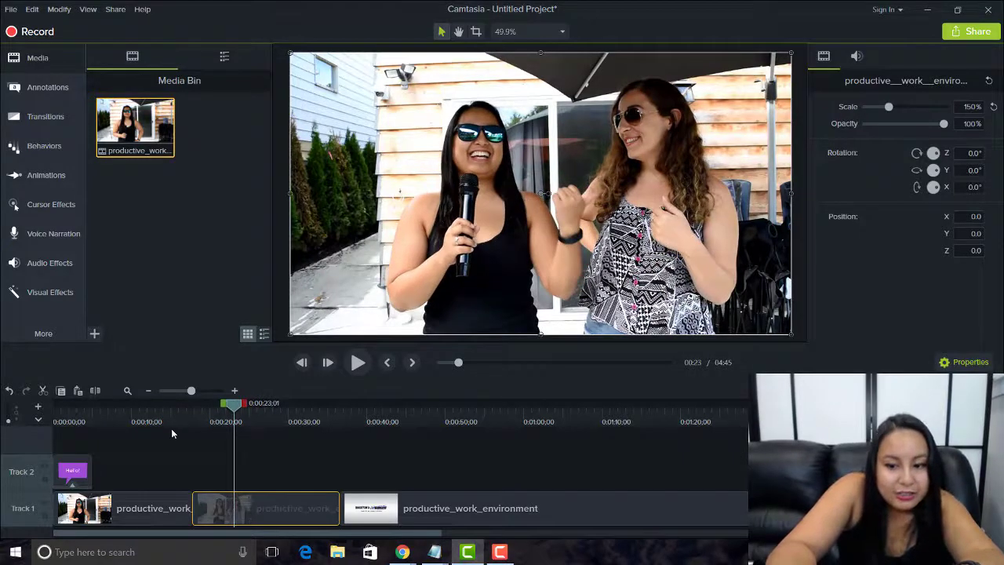
key(comma)
key(comma)
key(comma)
key(comma)
key(comma)
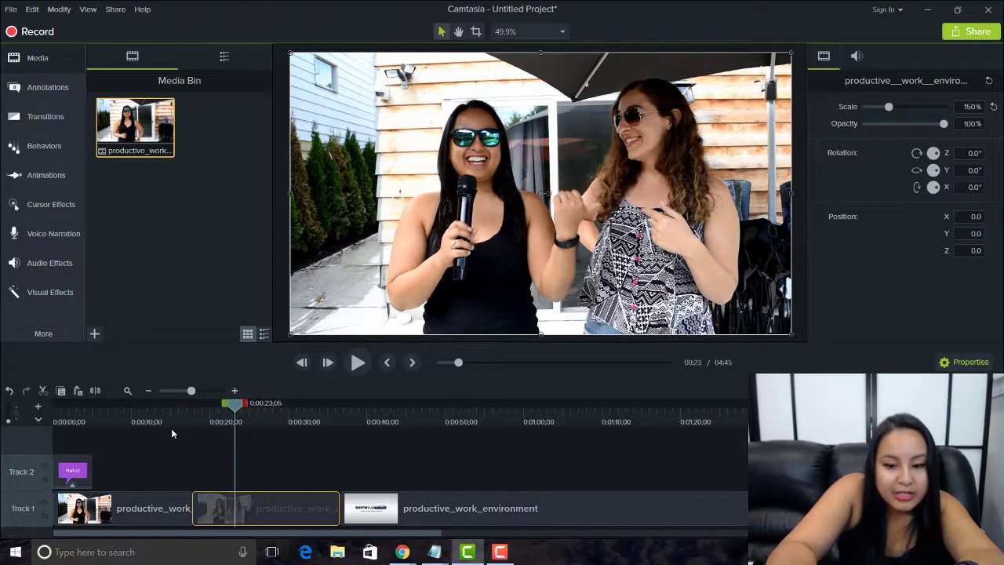
key(comma)
key(comma)
key(comma)
key(comma)
key(comma)
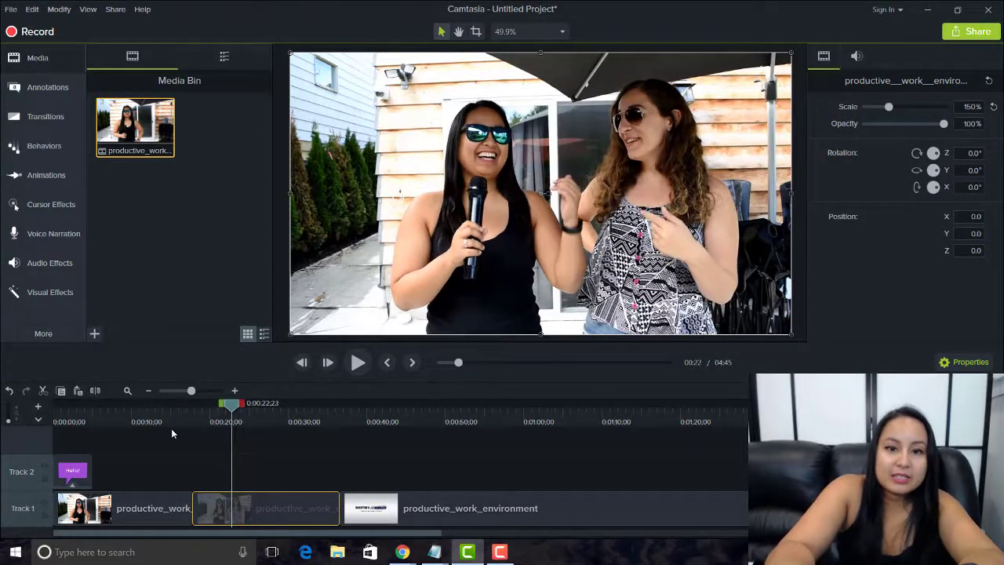
key(space)
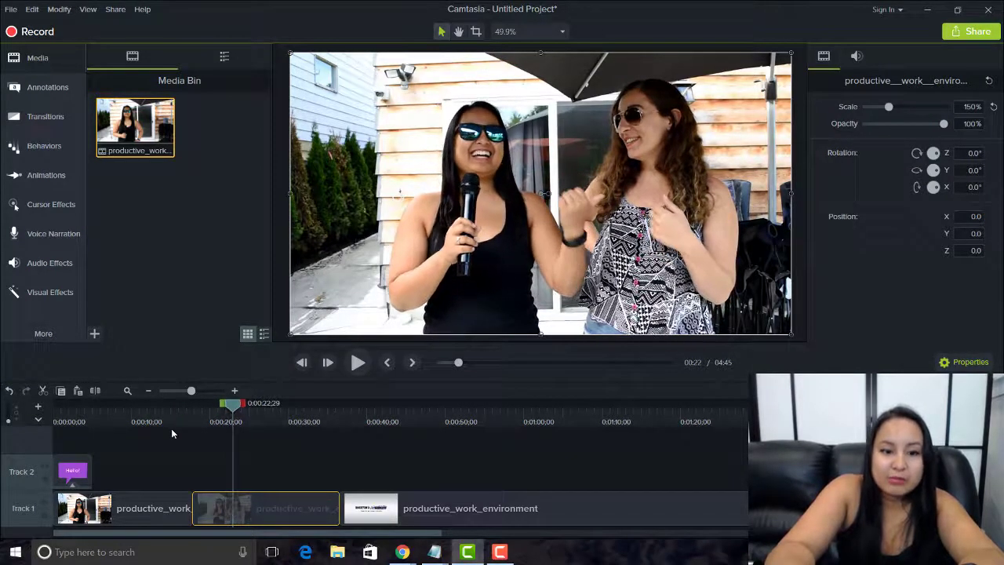